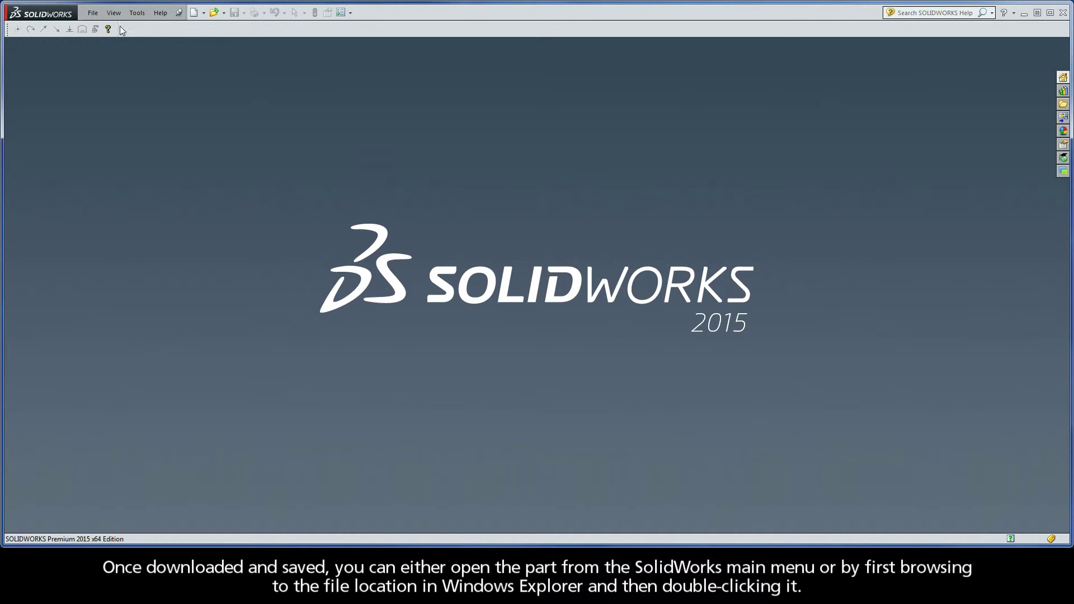
Open the SC_Simple_Cover.SLDPRT part from the GS_Examples folder using File > Open
click(93, 13)
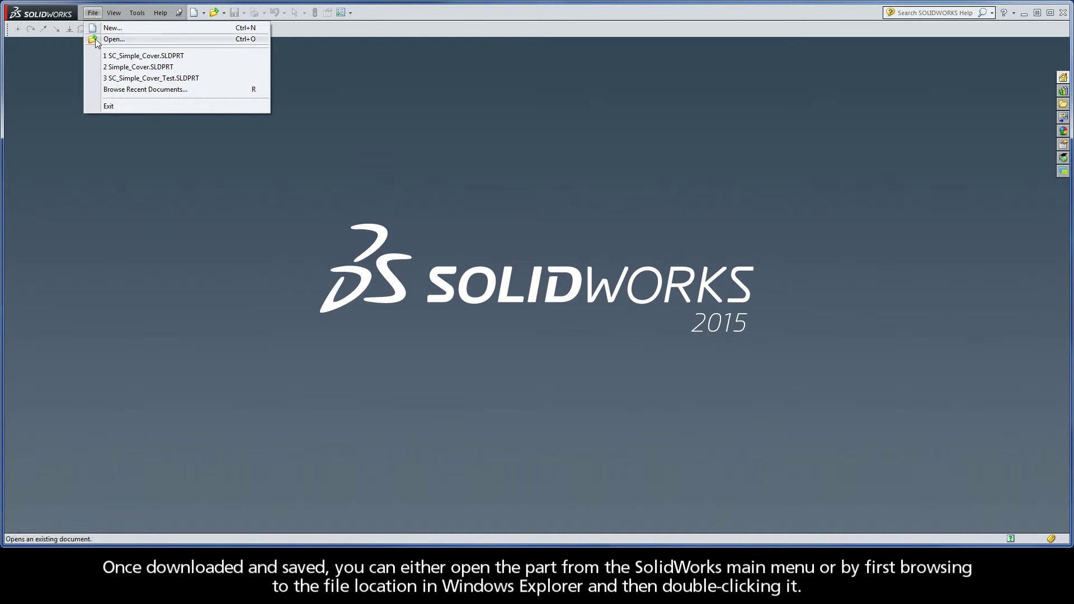
click(215, 159)
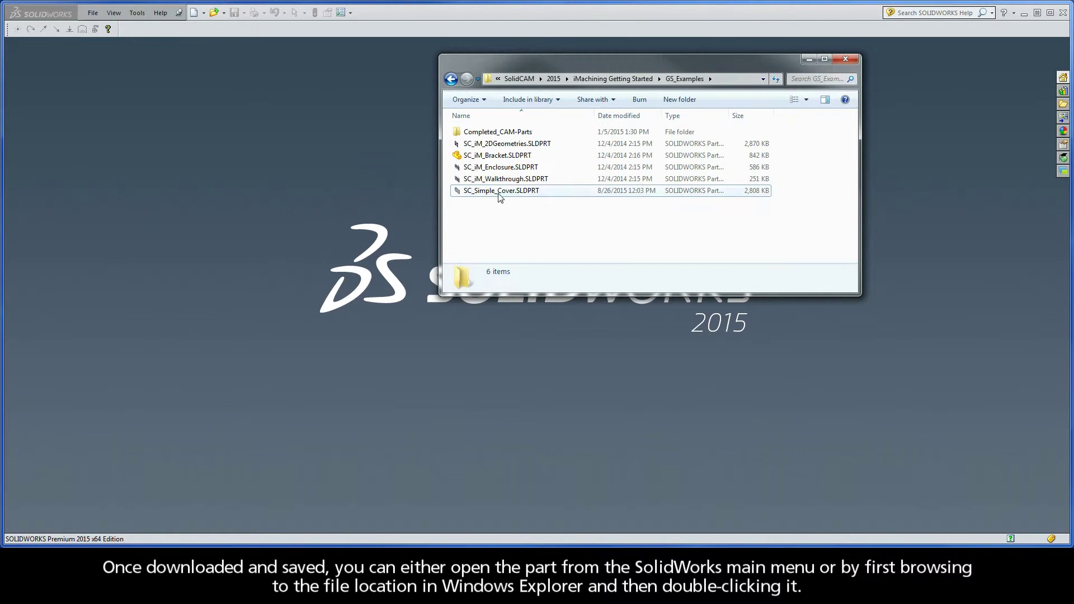
click(499, 191)
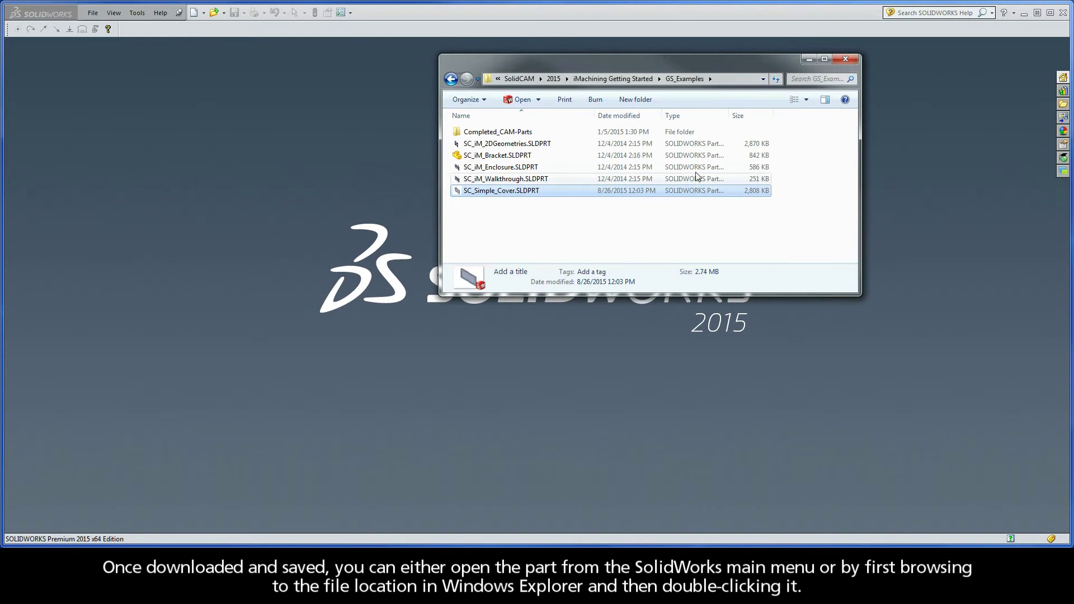
click(809, 59)
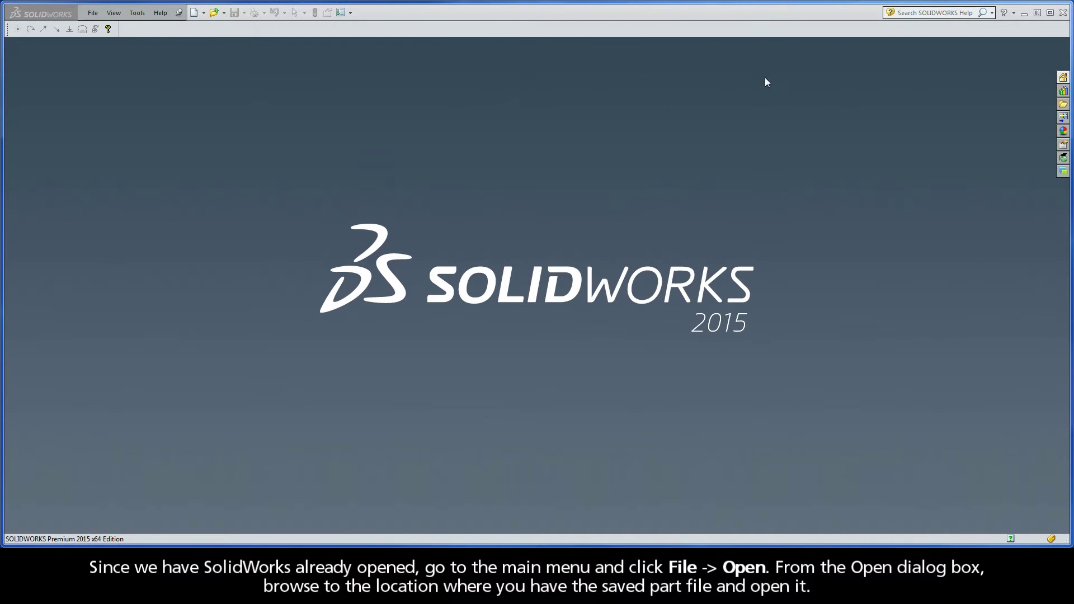
click(93, 13)
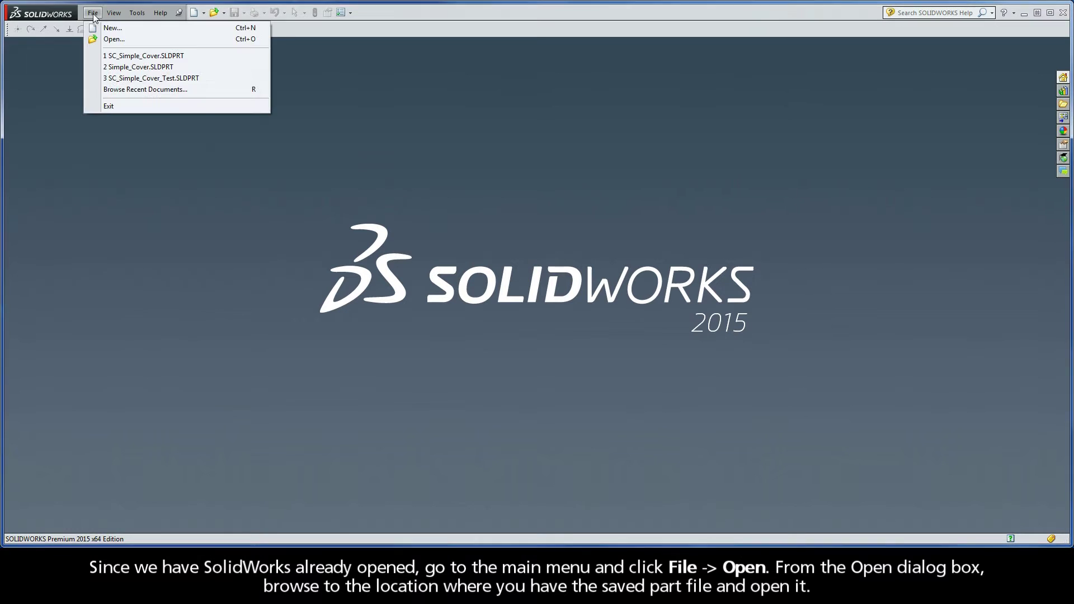
click(113, 38)
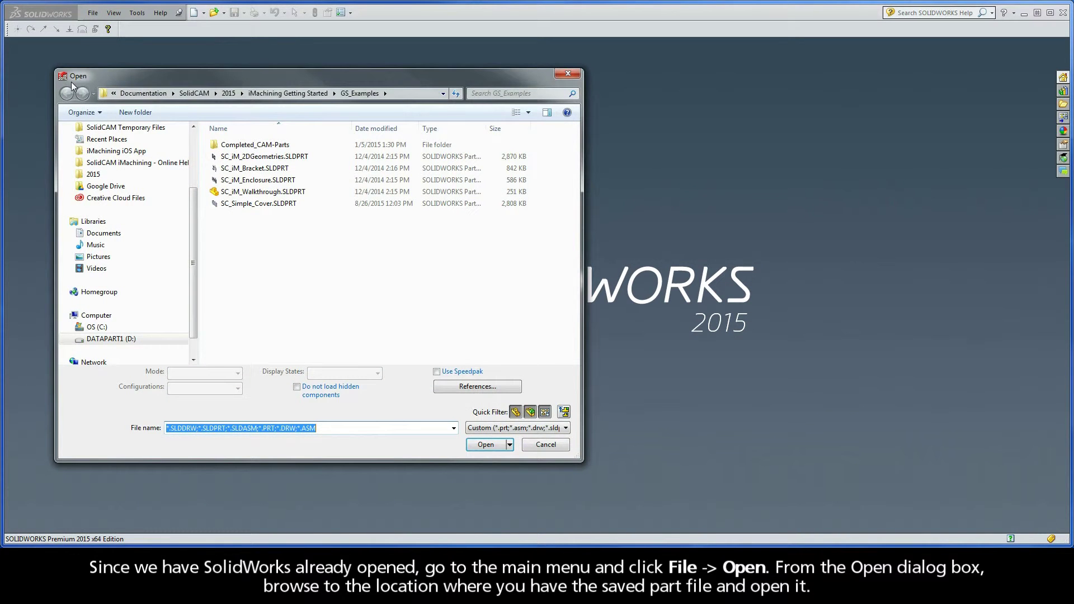
double_click(258, 204)
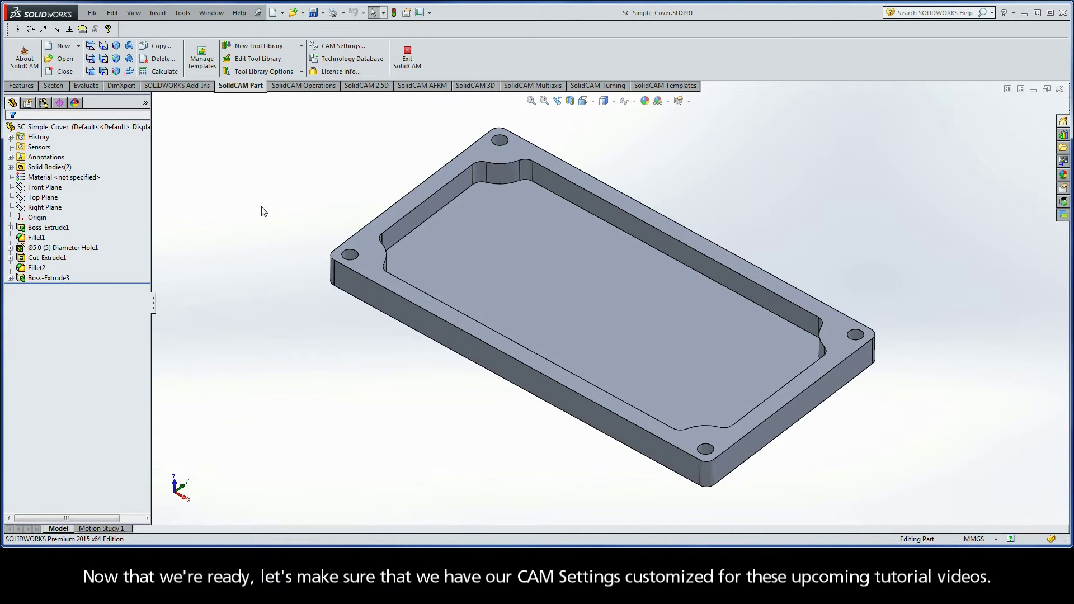
Open SolidCAM Settings and view the User directories, Units and Colors pages
click(182, 13)
mouse_move(206, 51)
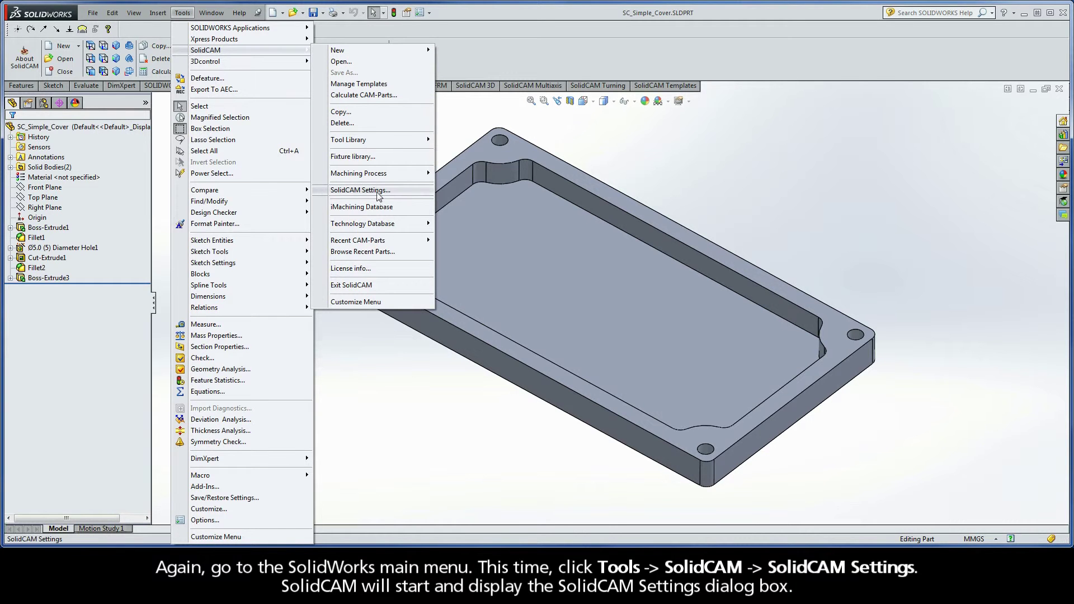
click(361, 191)
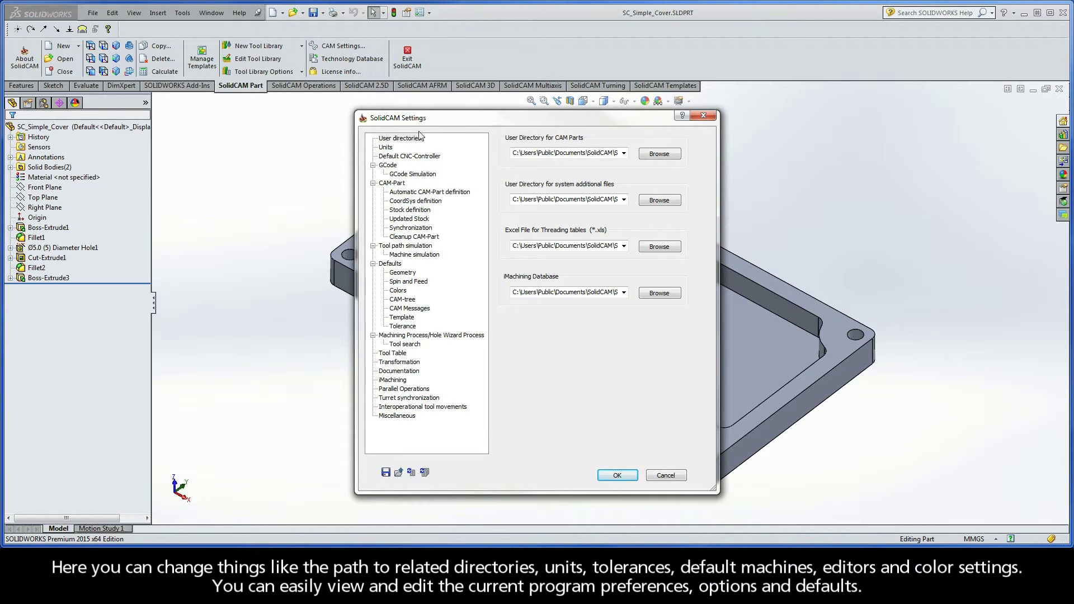
click(398, 139)
click(387, 148)
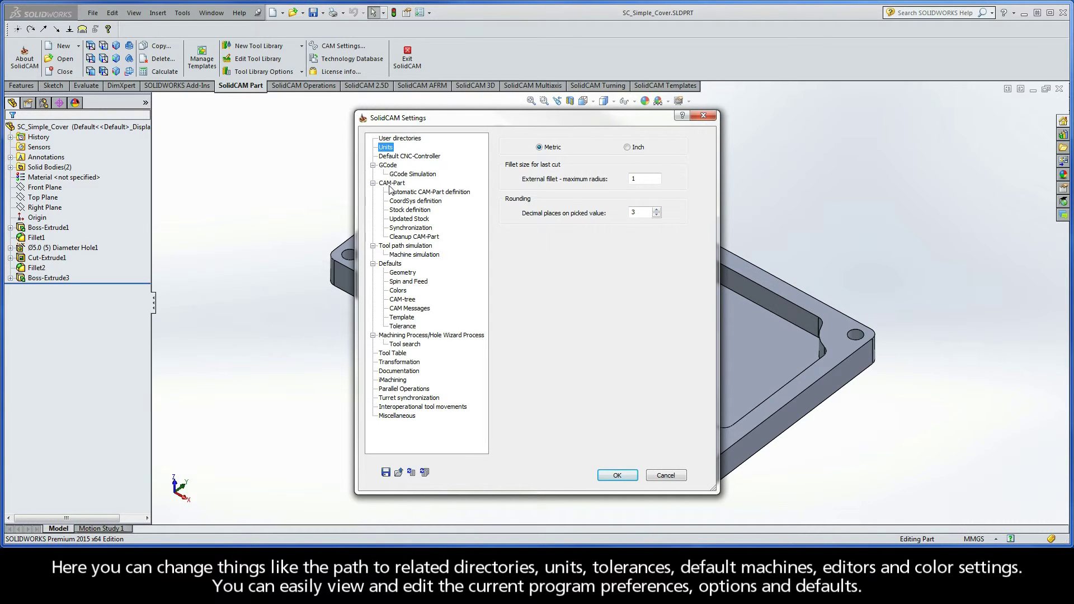
click(398, 291)
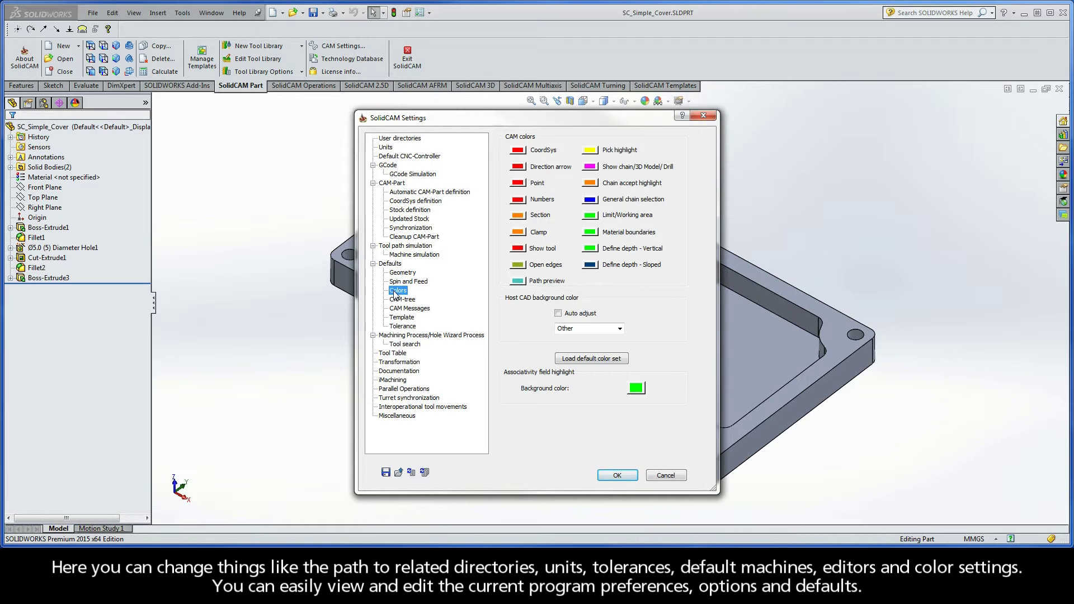
Clear the Automatic CAM-Part definition options: default CNC-Controller, MAC1-1 position, Stock and Target
click(422, 193)
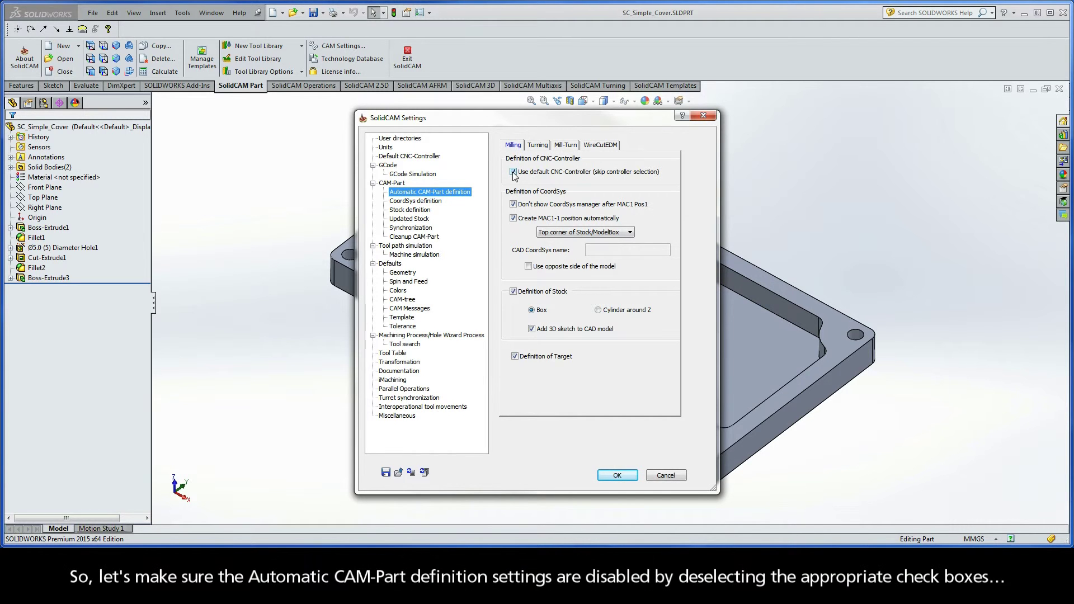
click(513, 172)
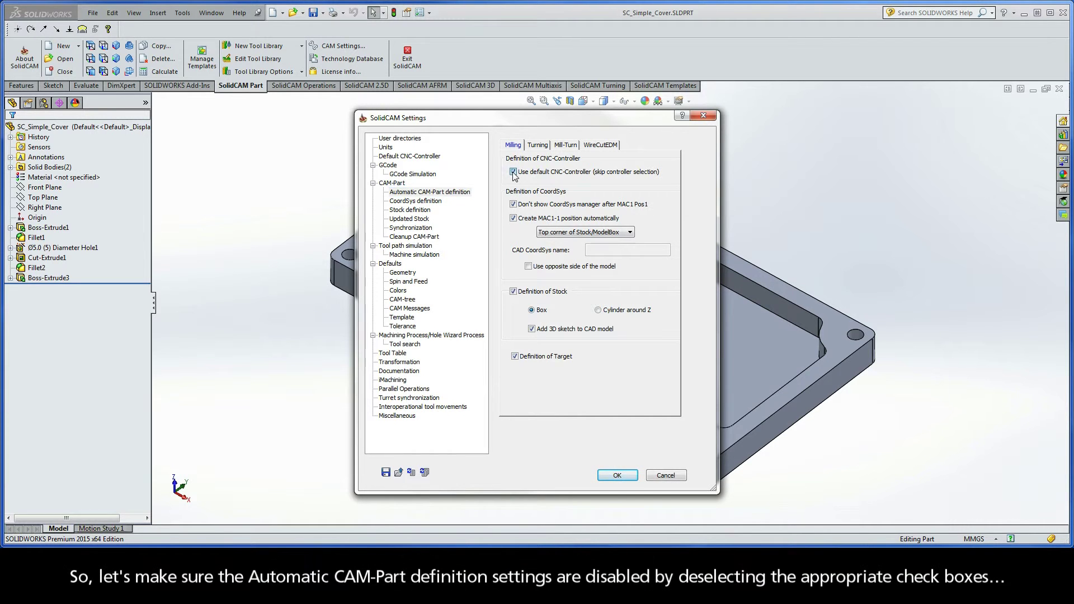
click(513, 219)
click(513, 291)
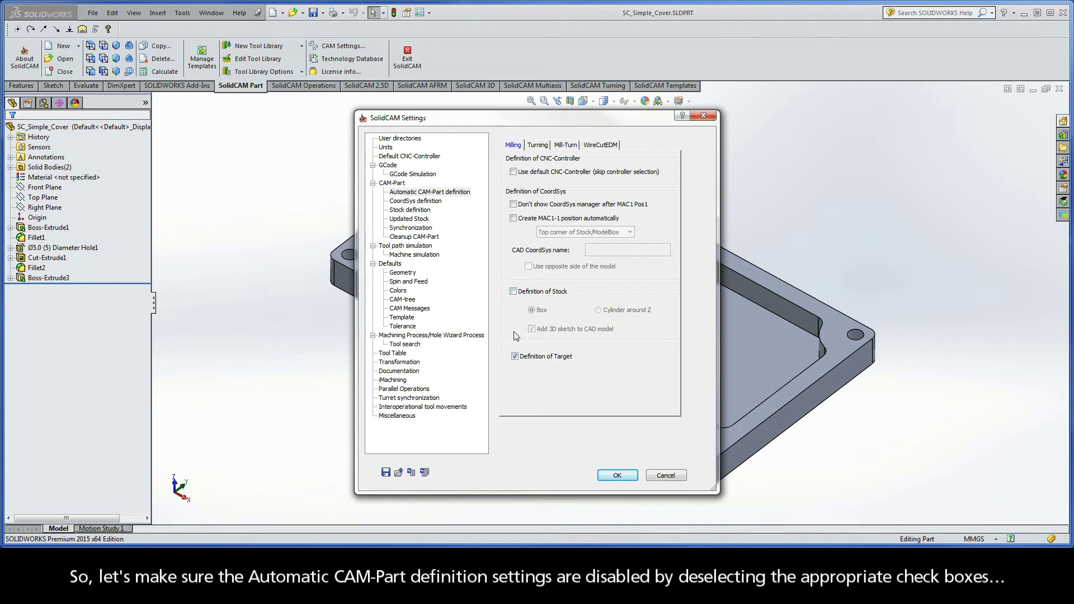
click(514, 357)
On the CAM-Part page, set new CAM-Parts to External save mode after briefly trying Internal
click(392, 184)
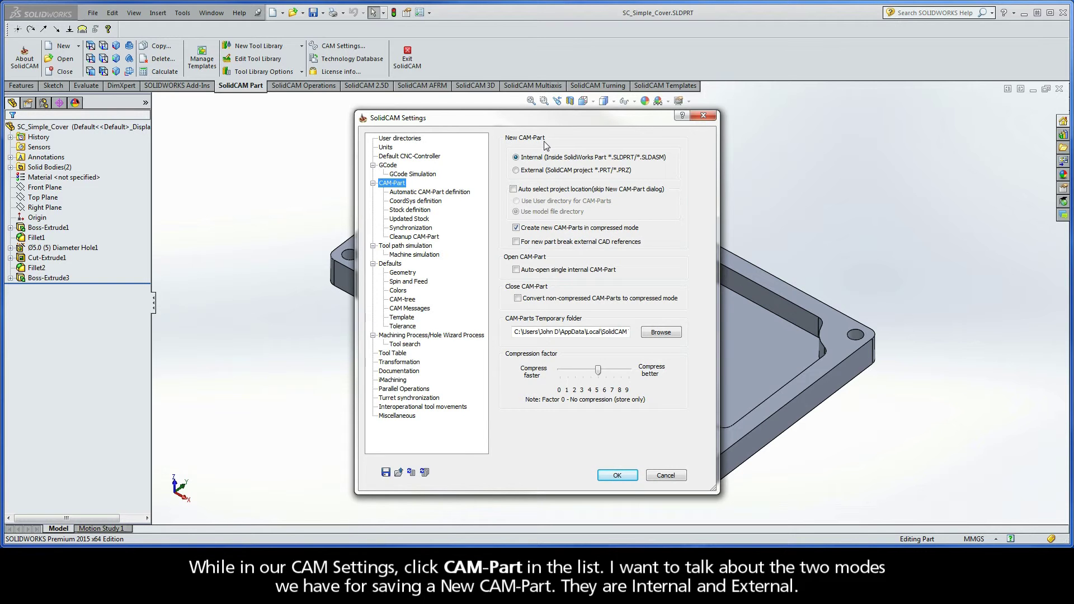
click(517, 171)
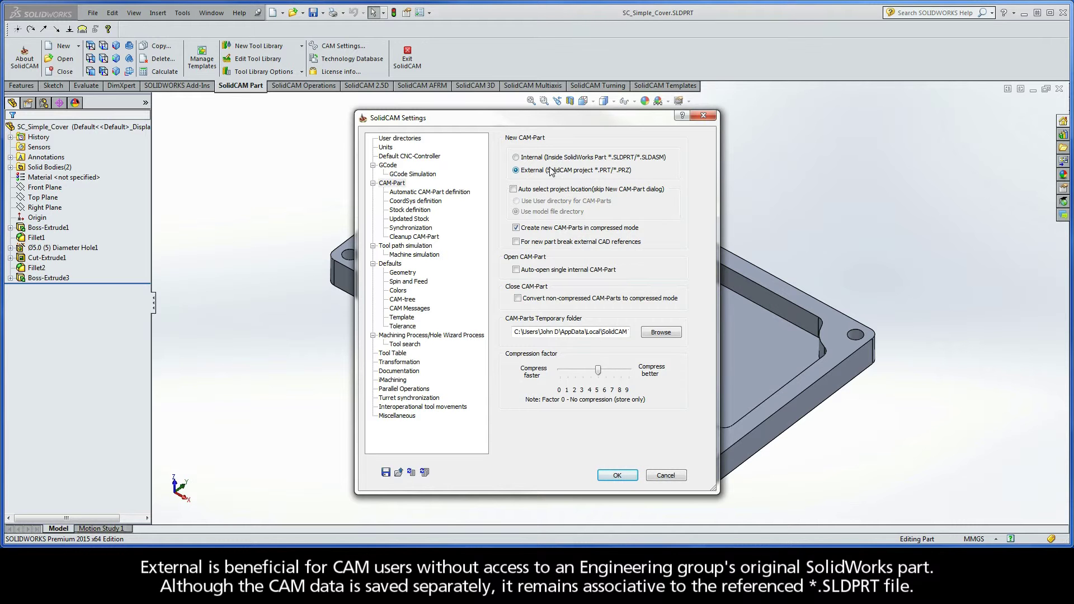
click(517, 159)
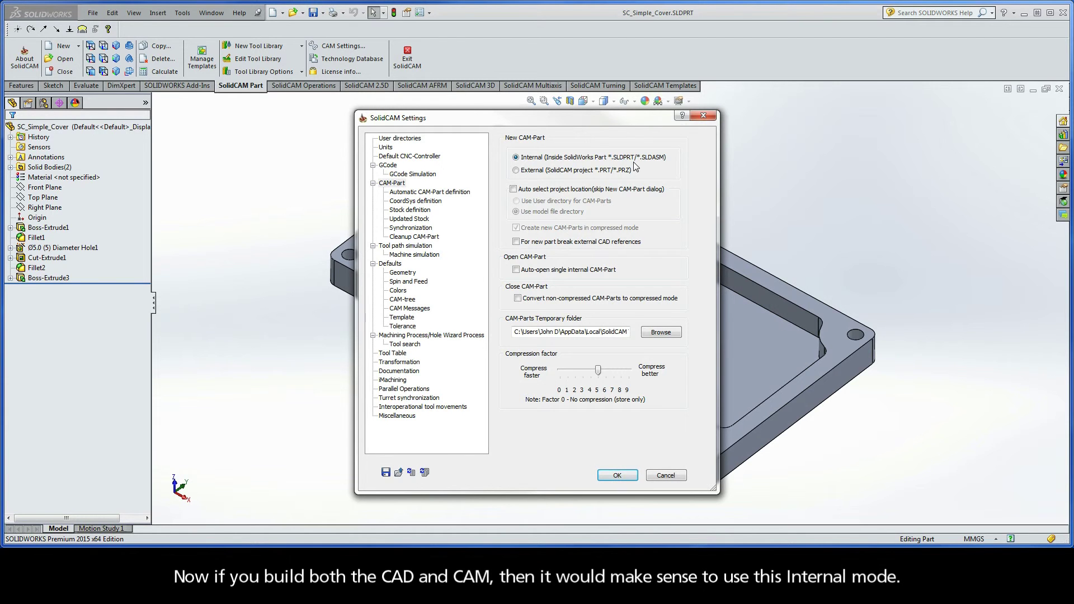
click(516, 170)
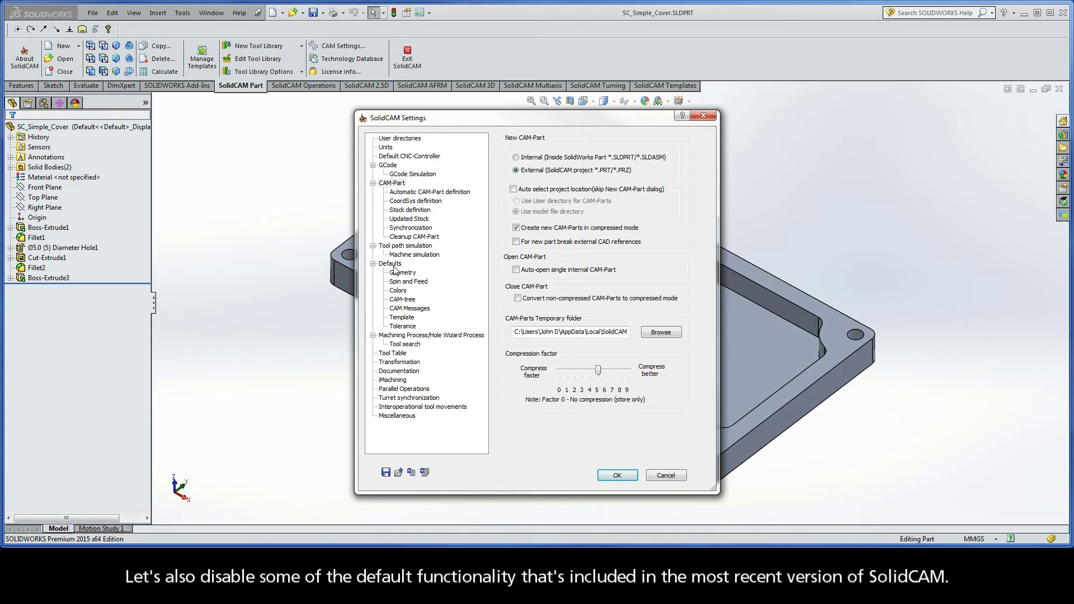
Disable default templates for Face, Profile, Profile 3D, Pocket, Drilling, Thread Milling, Slot and T-Slot
click(402, 317)
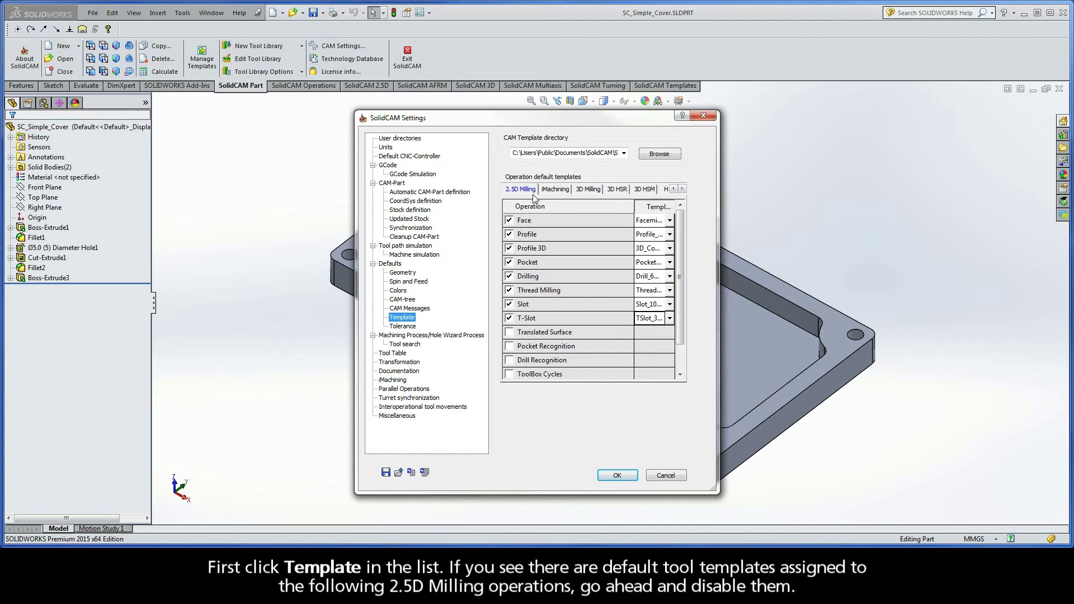
click(510, 221)
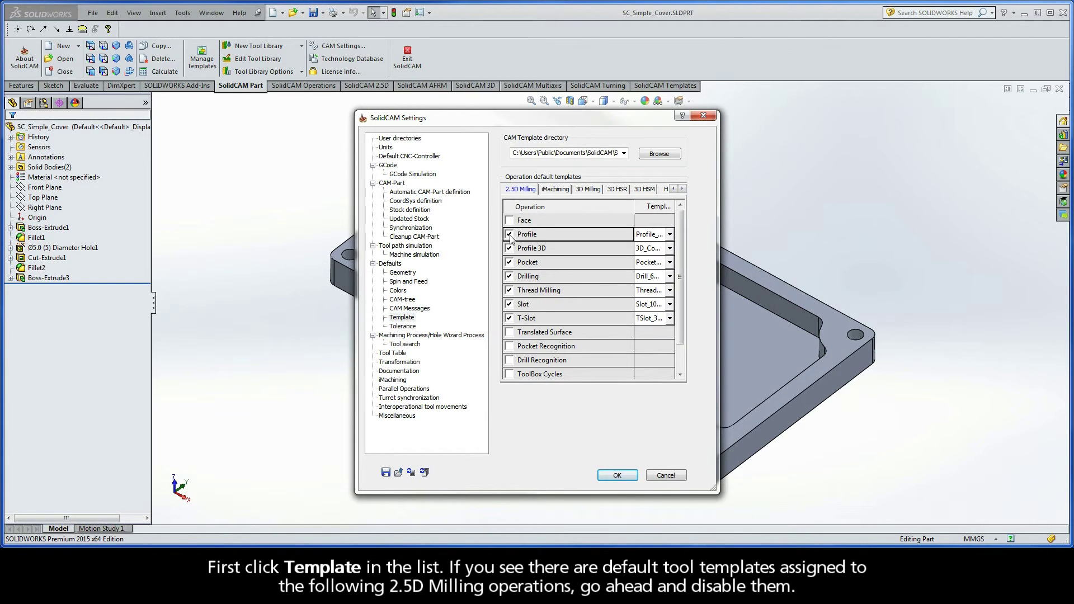
click(509, 248)
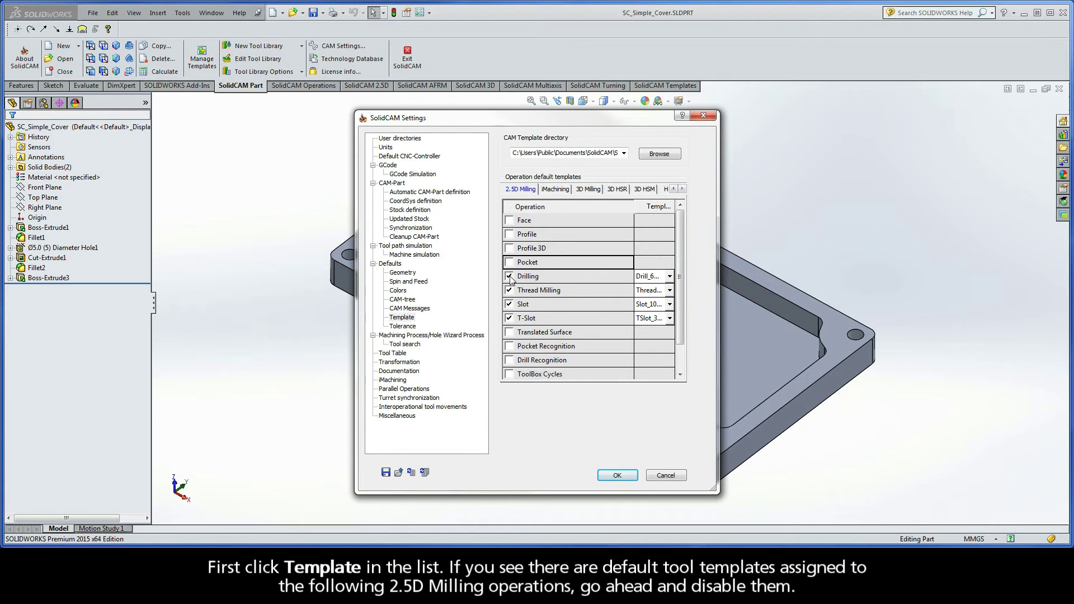
click(510, 277)
click(510, 304)
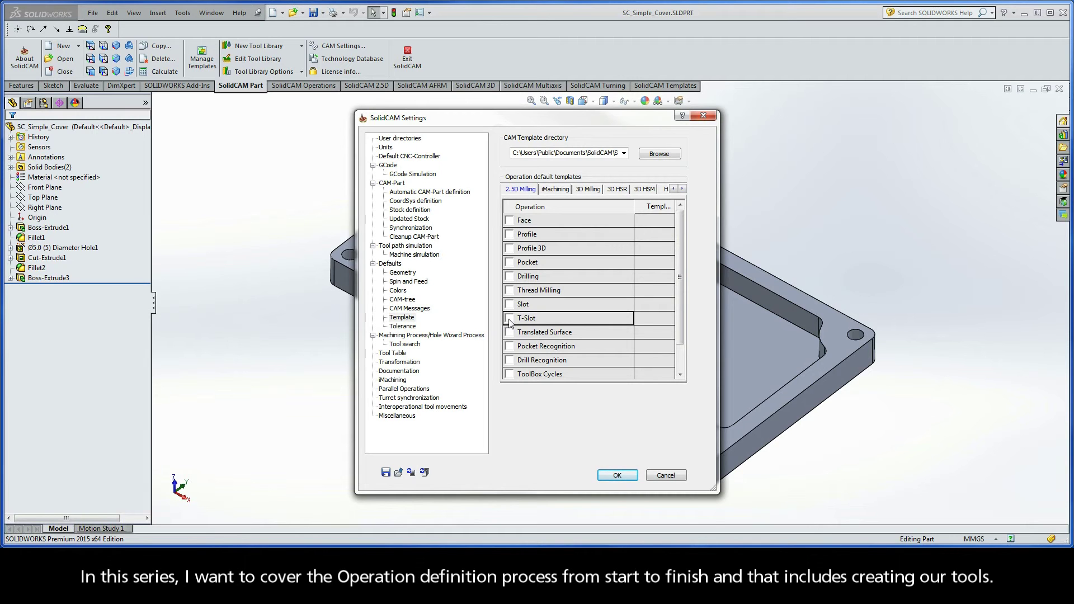
Turn off tool path preview for iMachining, 2.5D/3D Milling, Multiaxis, Turning and other operations
click(406, 246)
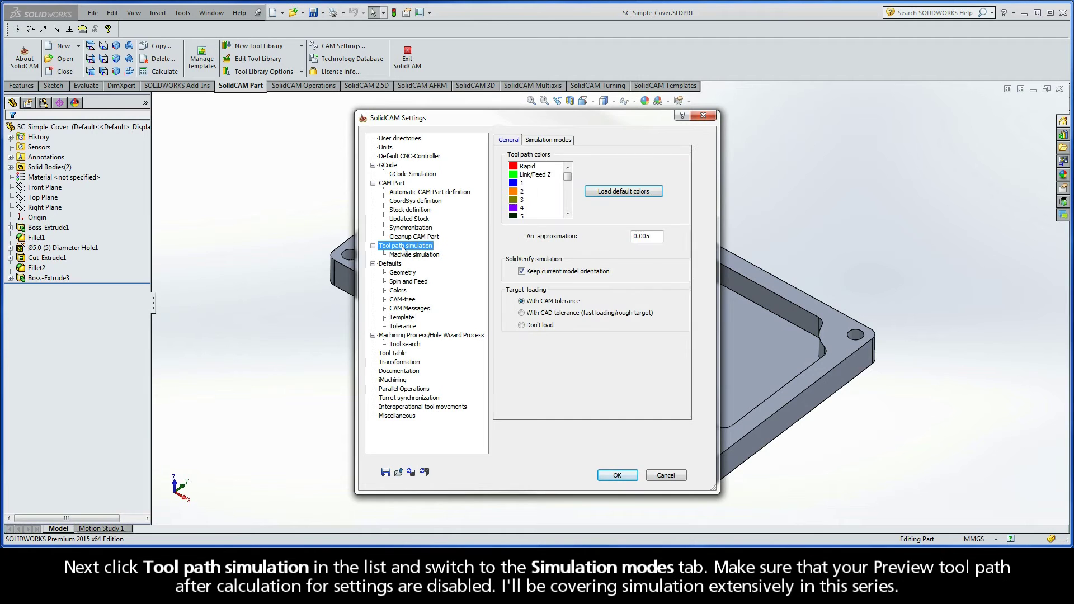
click(547, 140)
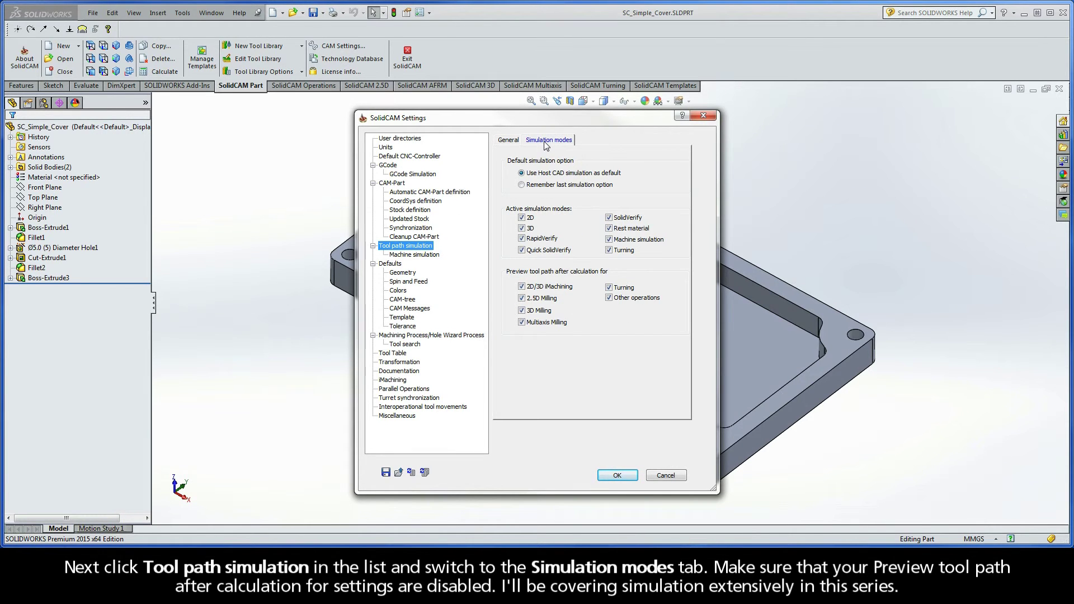
click(522, 288)
click(523, 311)
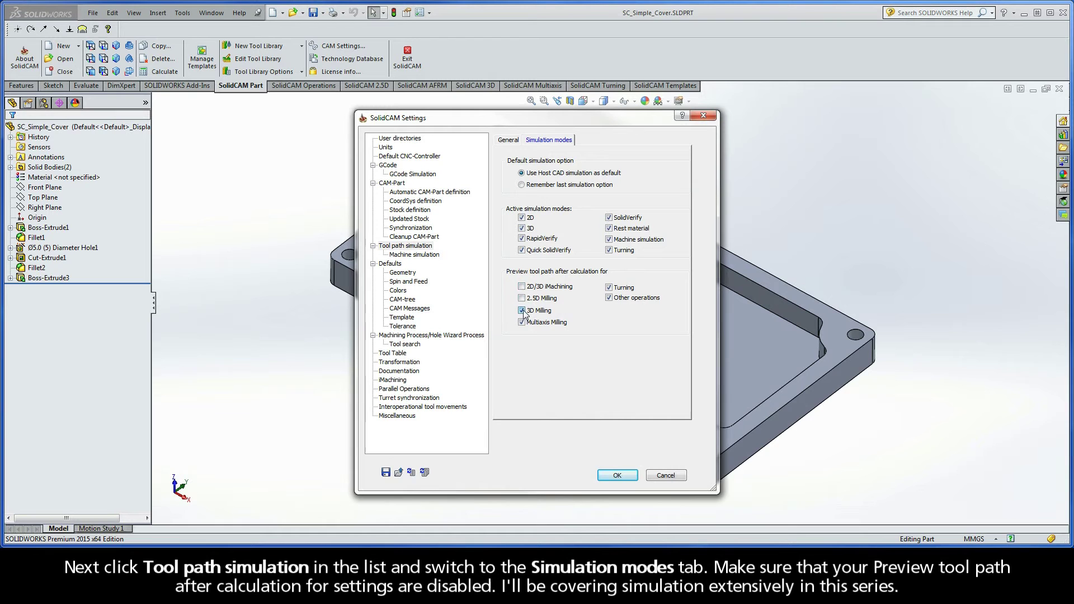
click(522, 322)
click(609, 287)
click(608, 298)
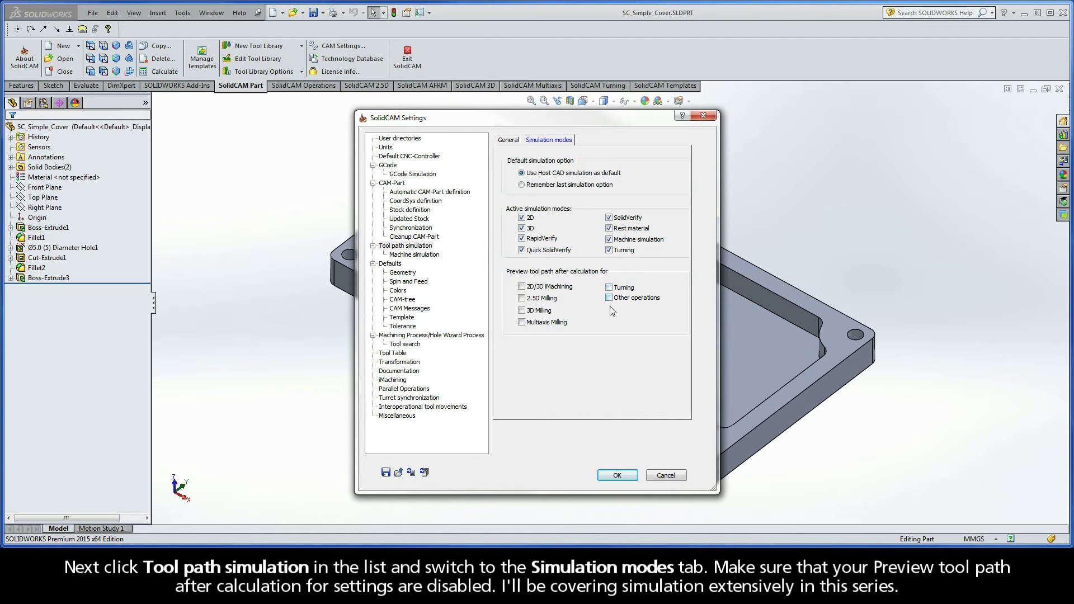
Accept the SolidCAM Settings with OK and start a new Milling CAM-Part from Tools > SolidCAM > New
click(618, 476)
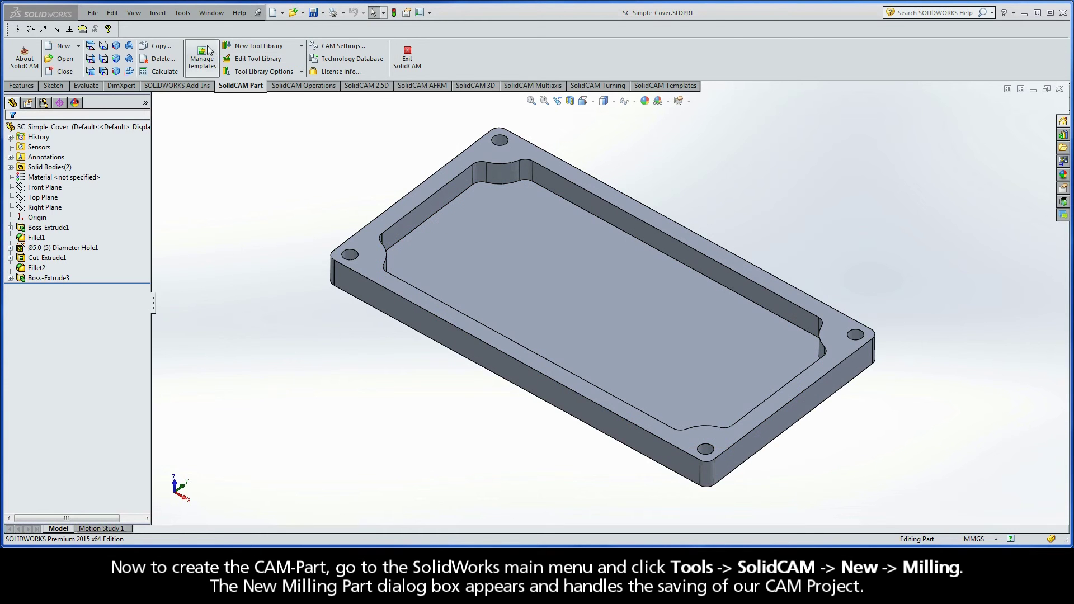
click(183, 13)
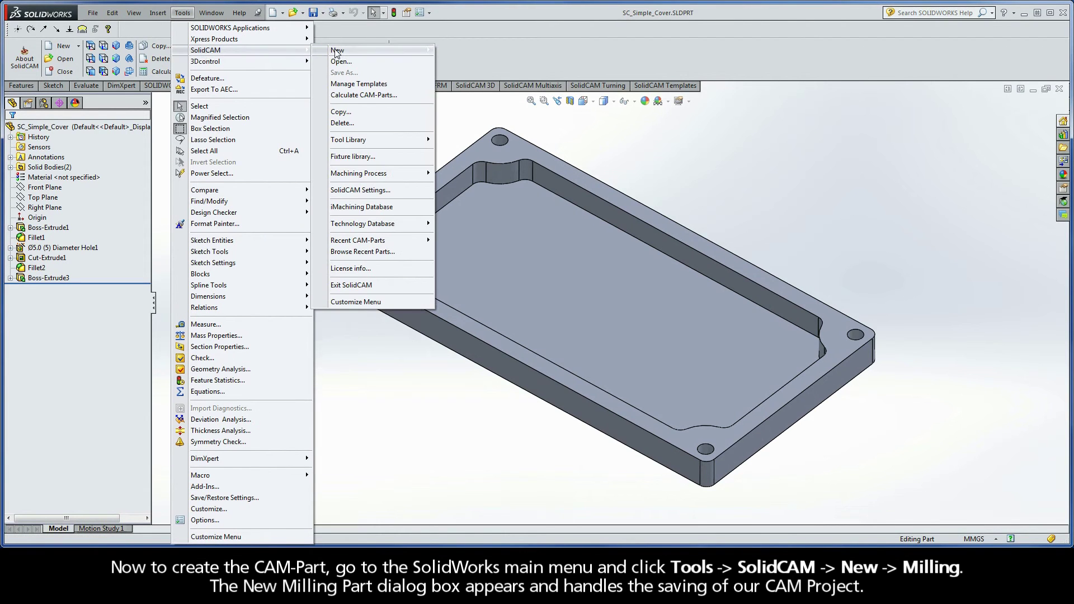
mouse_move(337, 51)
click(482, 51)
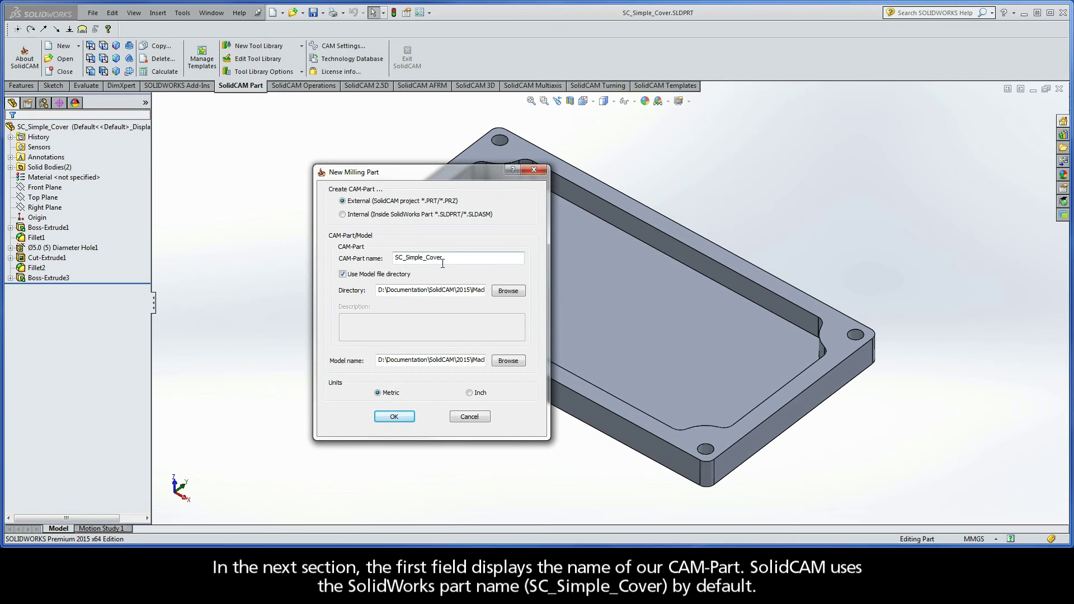
Check the SC_Simple_Cover name and model path, keep Metric units, and confirm with OK
drag(450, 258, 386, 260)
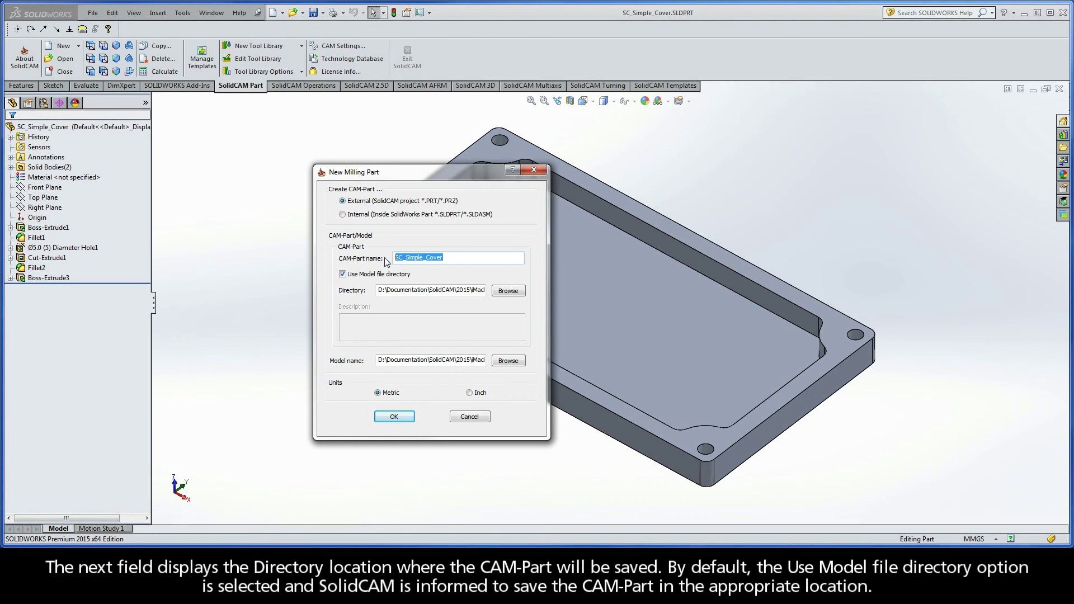
click(386, 289)
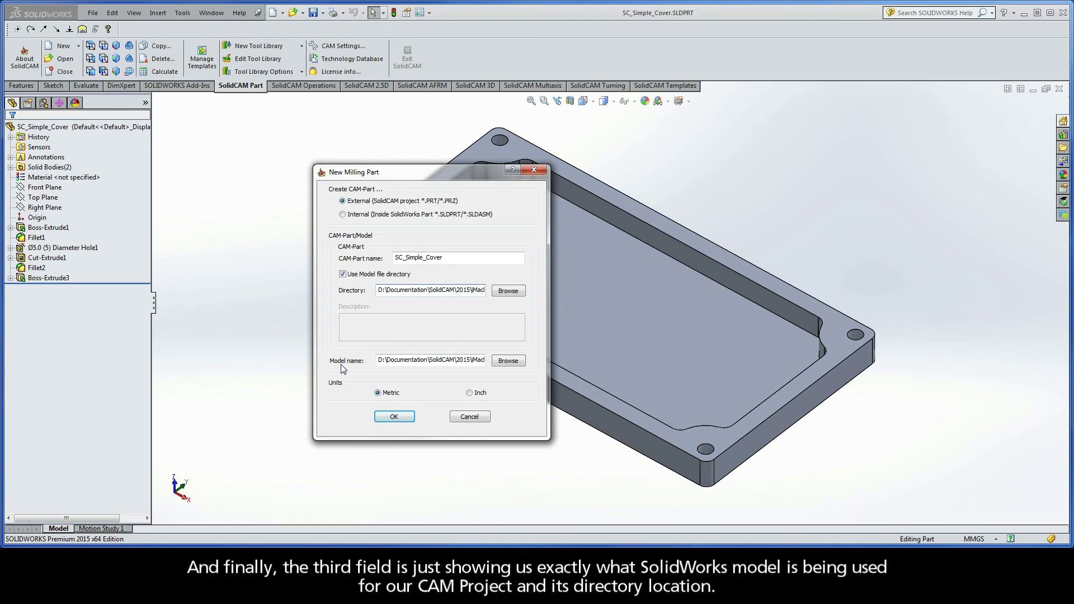
click(386, 360)
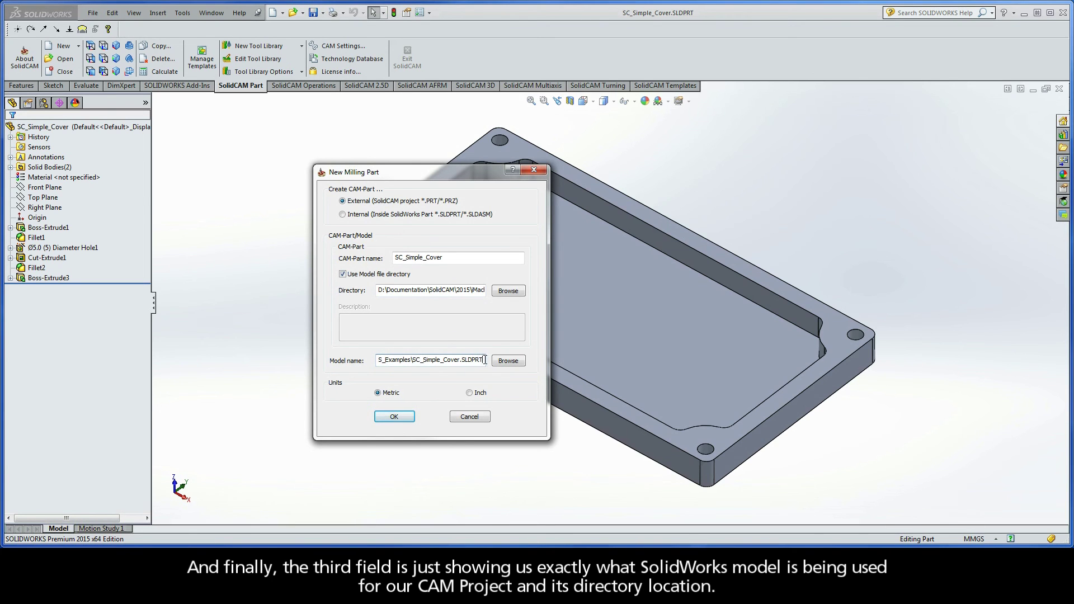
drag(485, 361, 414, 359)
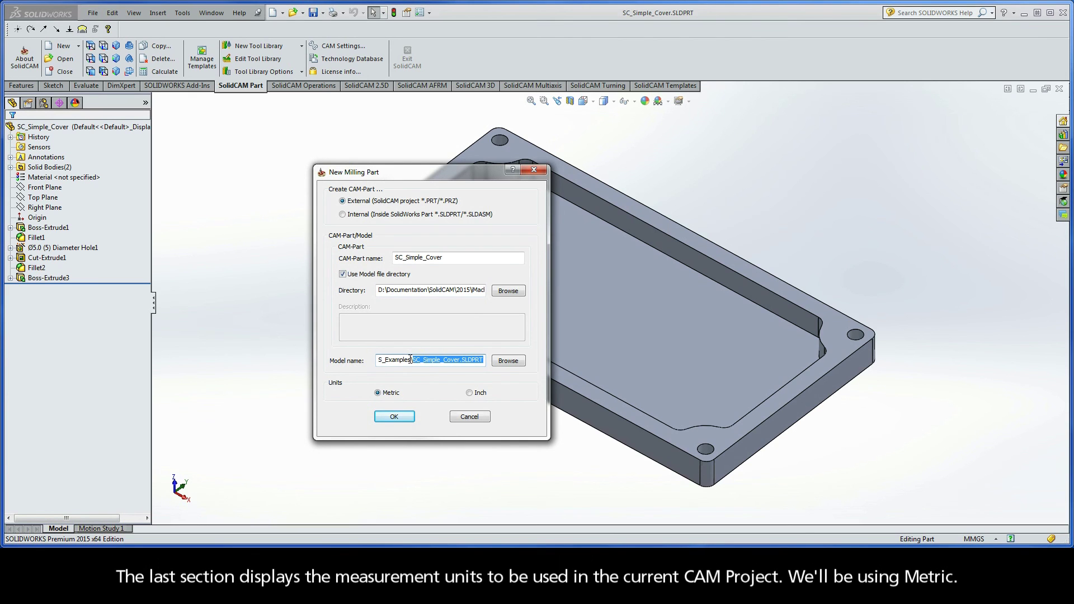
click(378, 393)
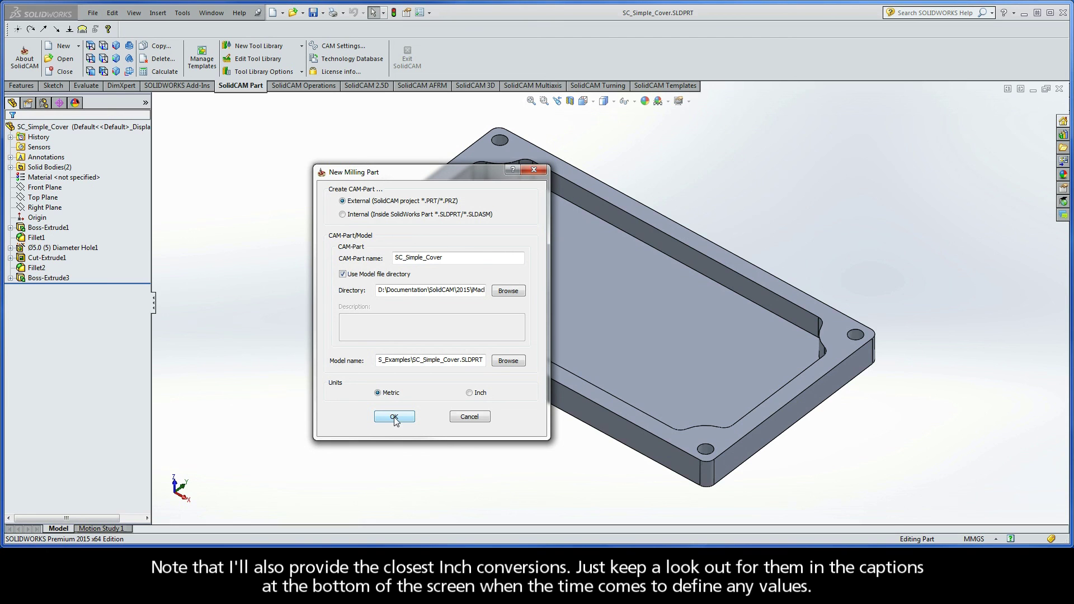
click(396, 418)
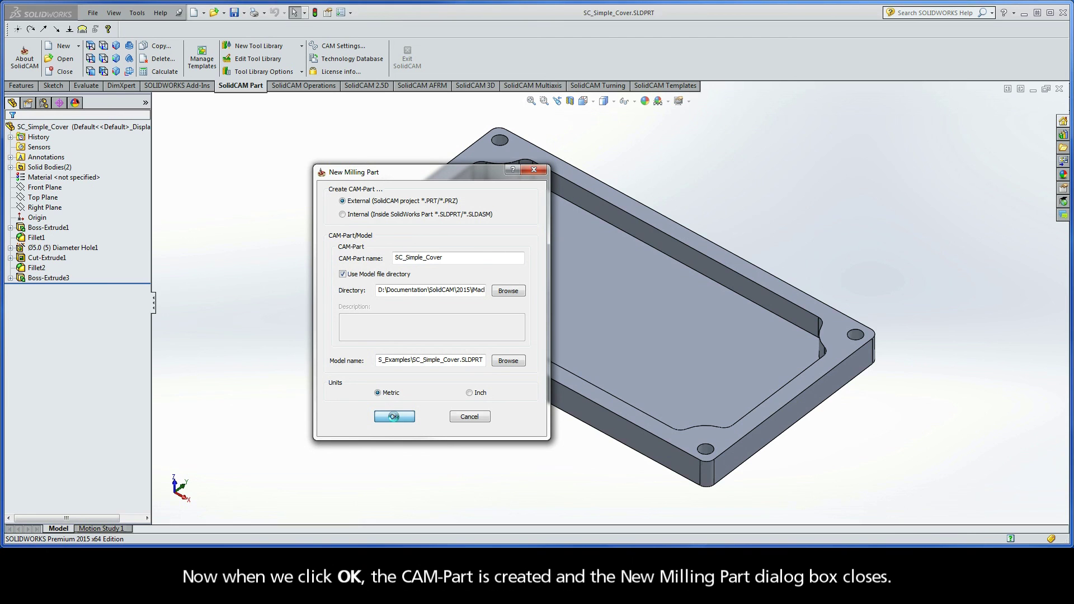